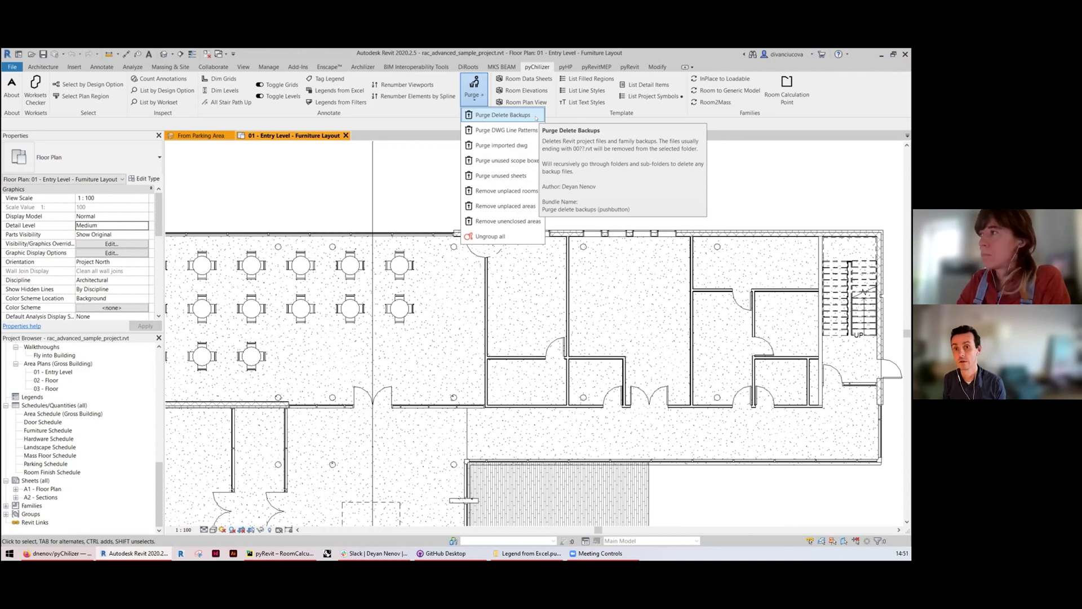
Step: Delete the 436 backup files (1733 MB) found in the 2_Families folder, then close the report
left_click(536, 118)
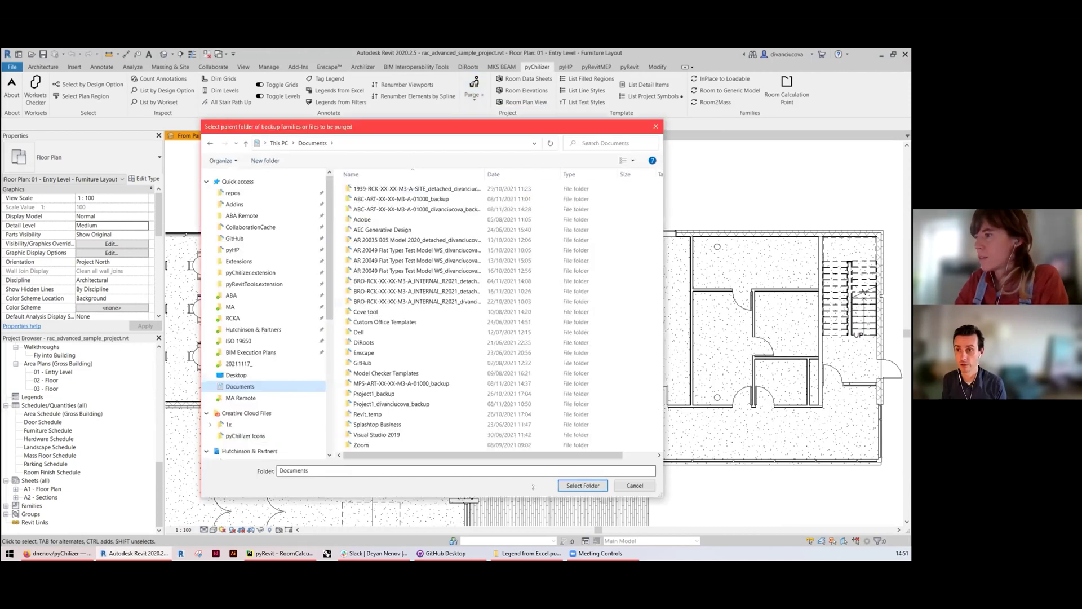
left_click(571, 484)
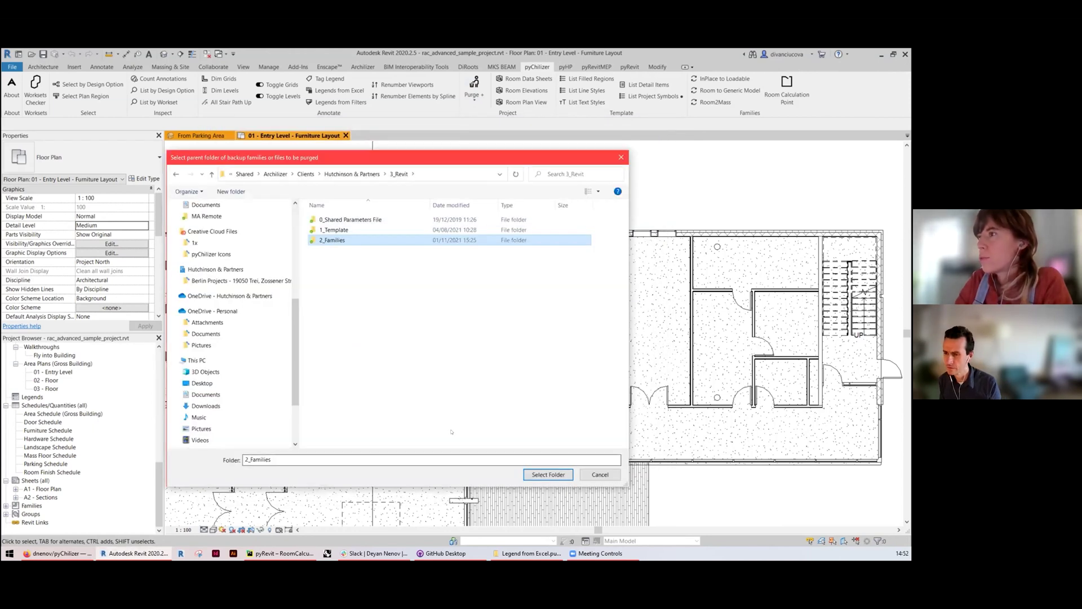
left_click(545, 472)
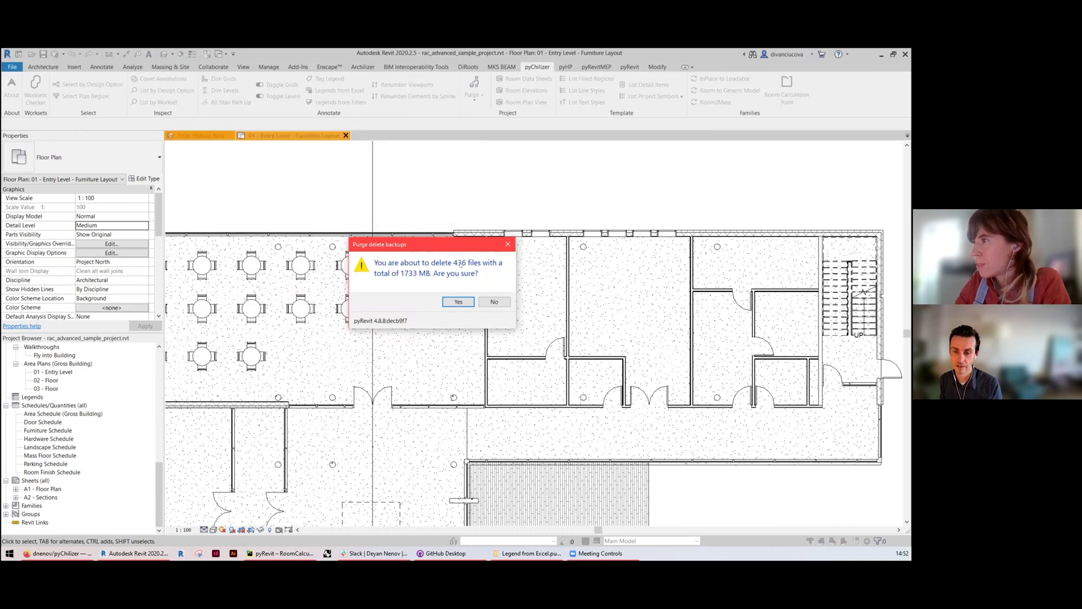
left_click(458, 302)
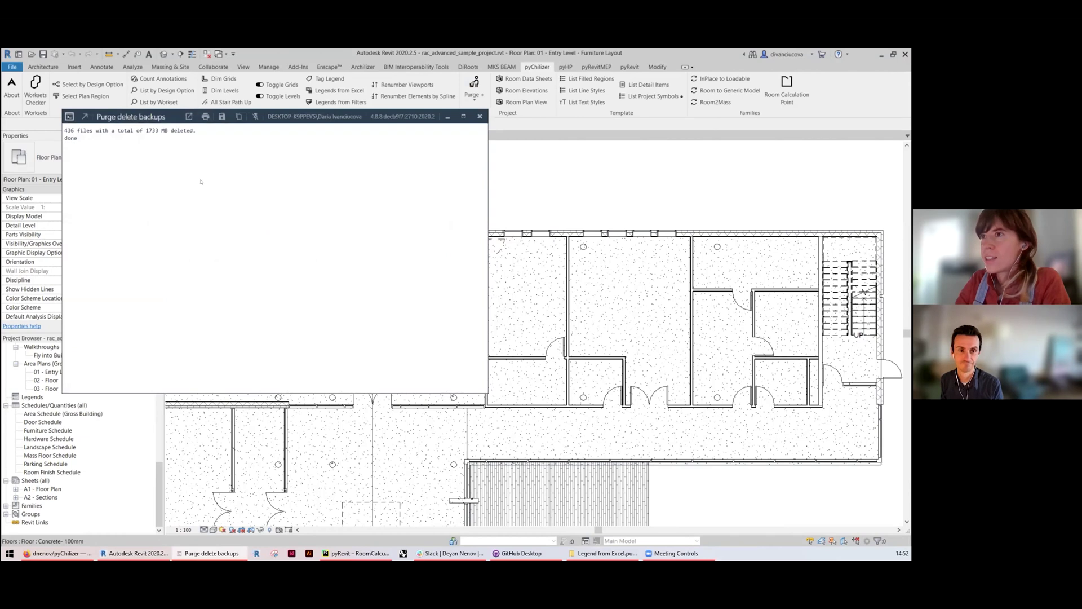
left_click_drag(76, 138, 64, 133)
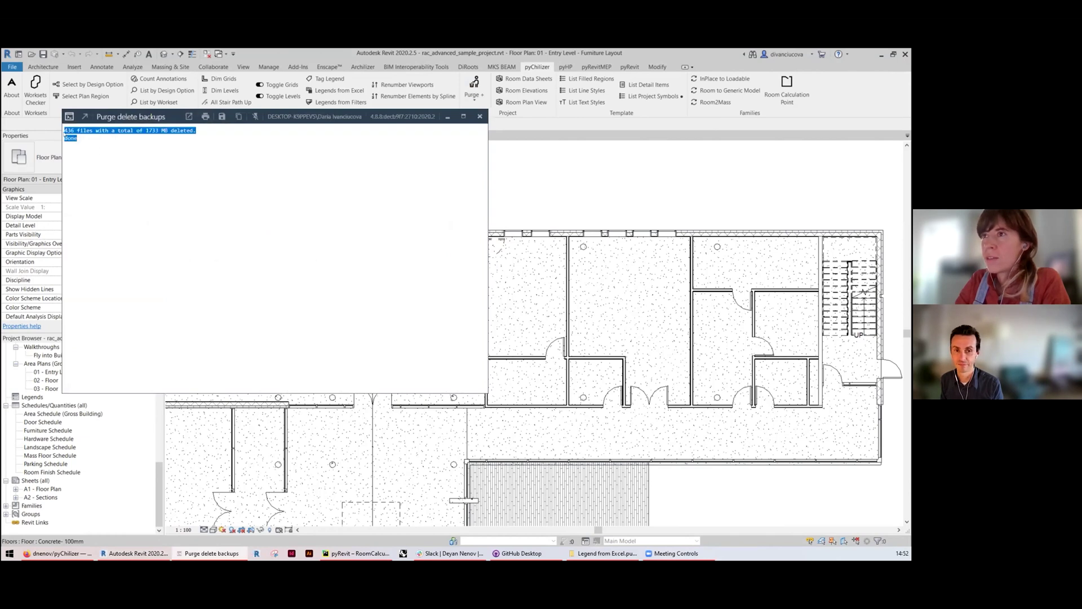
left_click(480, 116)
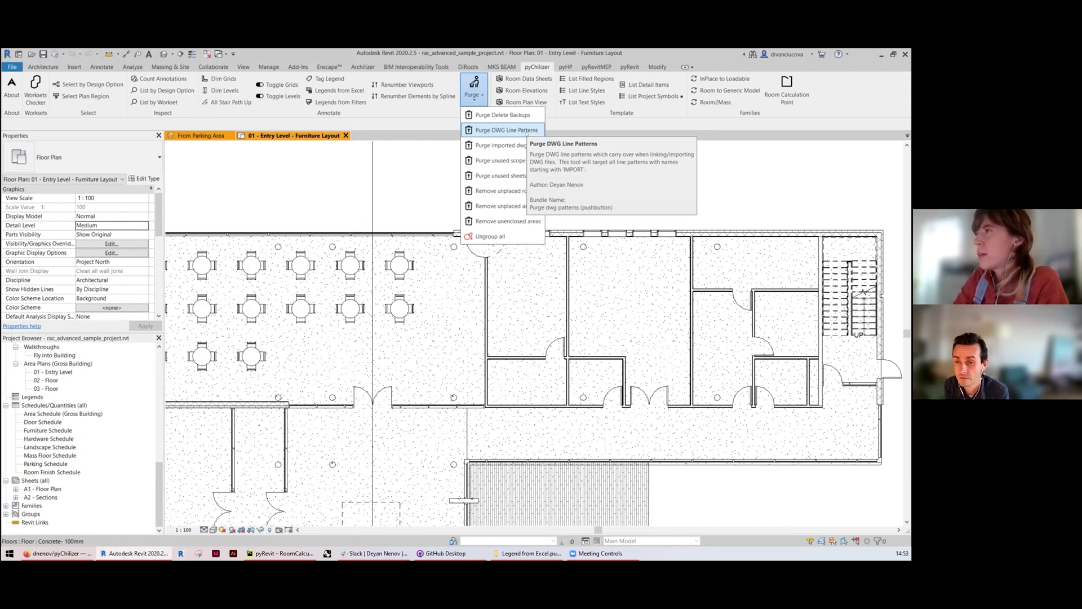
Step: Purge the 7 imported 'IMPORT' DWG line patterns with Purge DWG Line Patterns
left_click(527, 131)
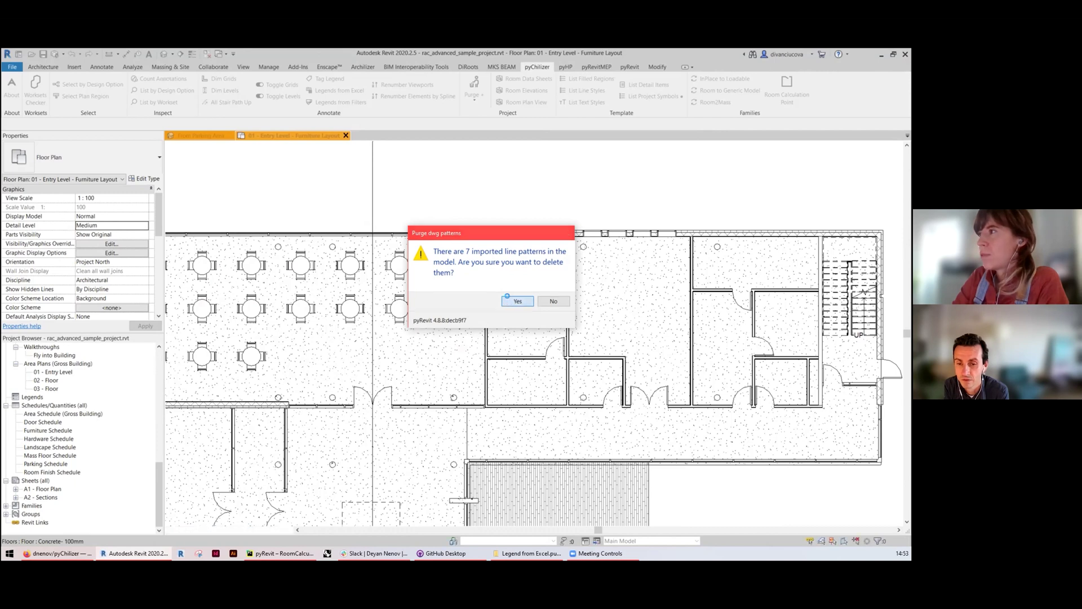
left_click(517, 301)
left_click(515, 294)
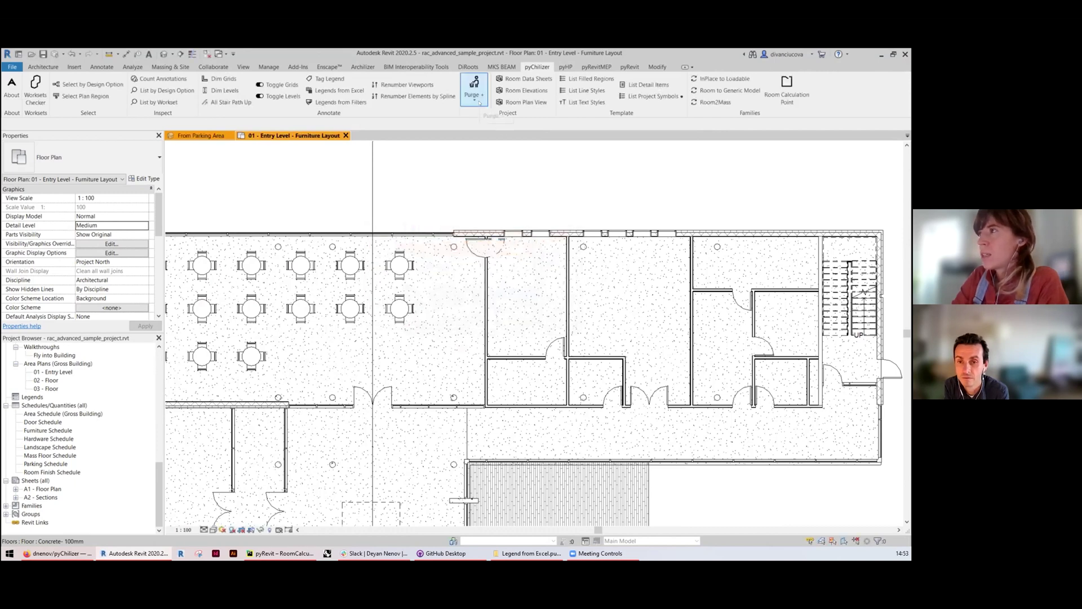
left_click(475, 99)
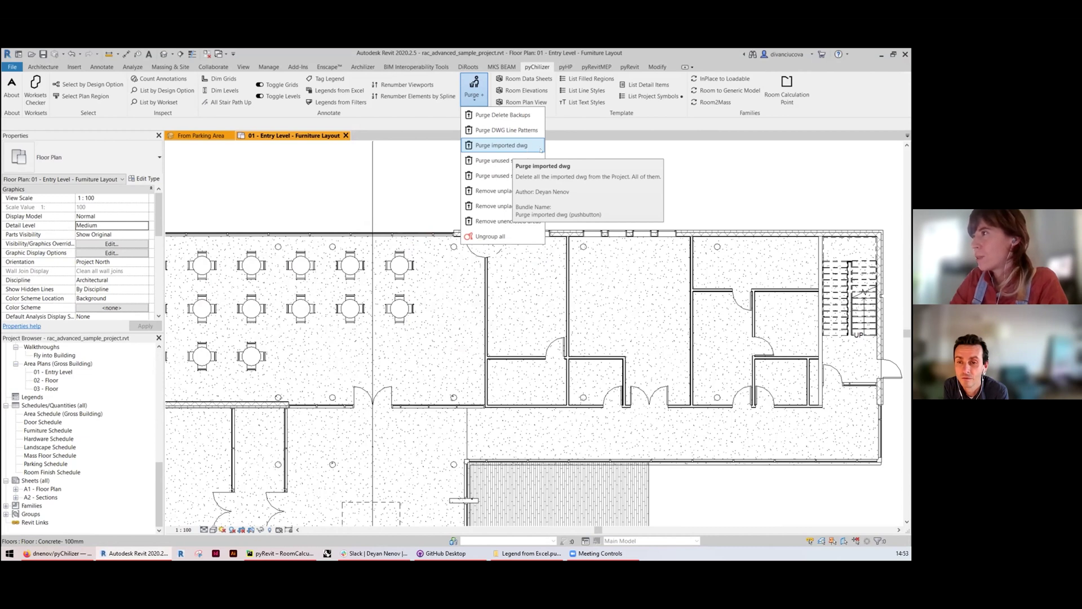
Step: Run Purge imported dwg and confirm deleting the single imported CAD file
left_click(540, 149)
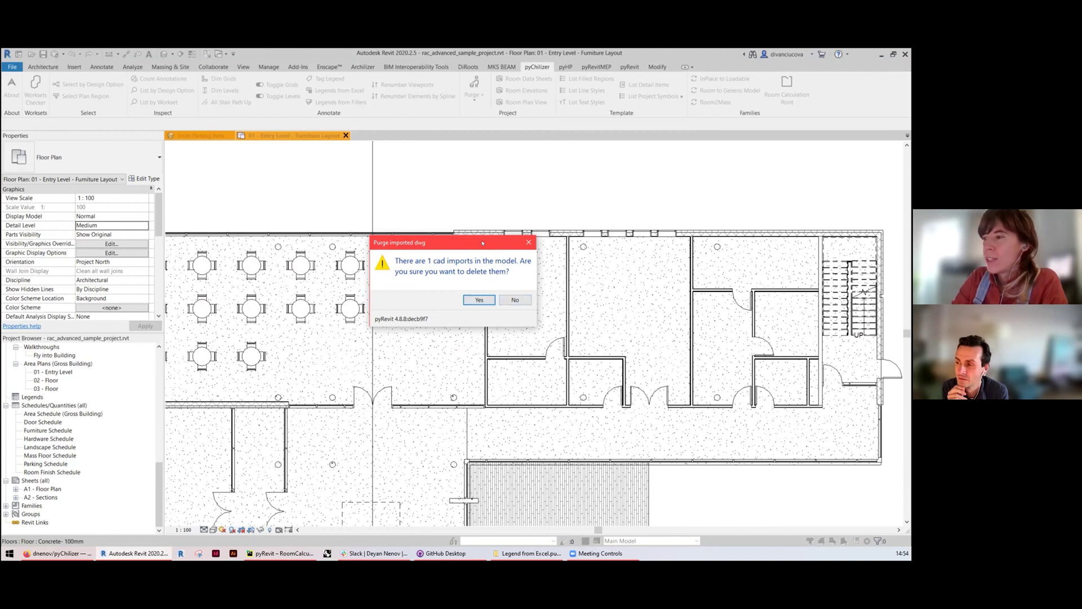
left_click_drag(482, 243, 490, 243)
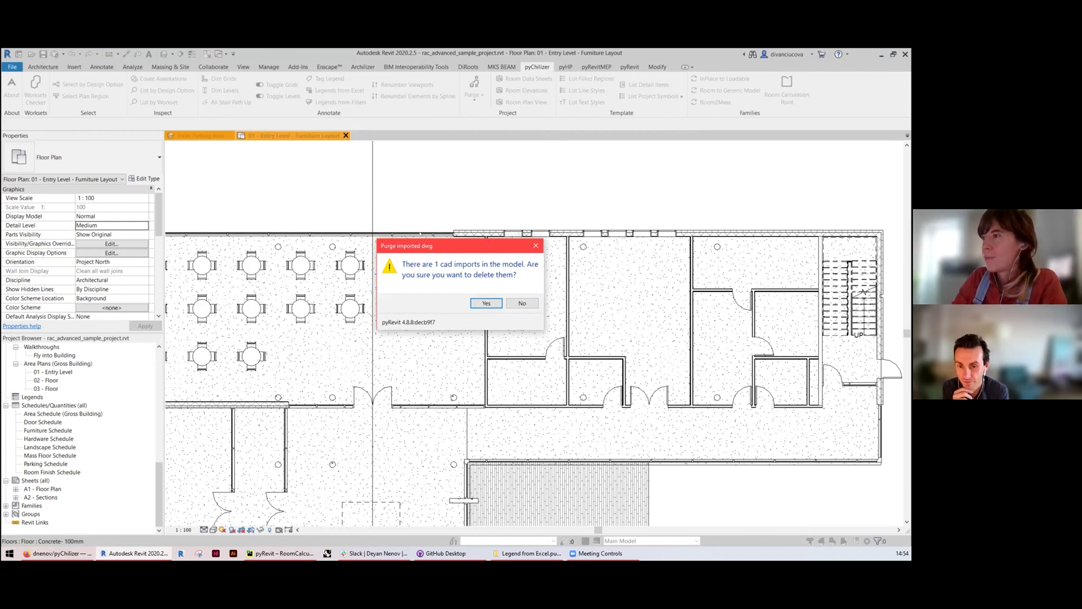
left_click(486, 304)
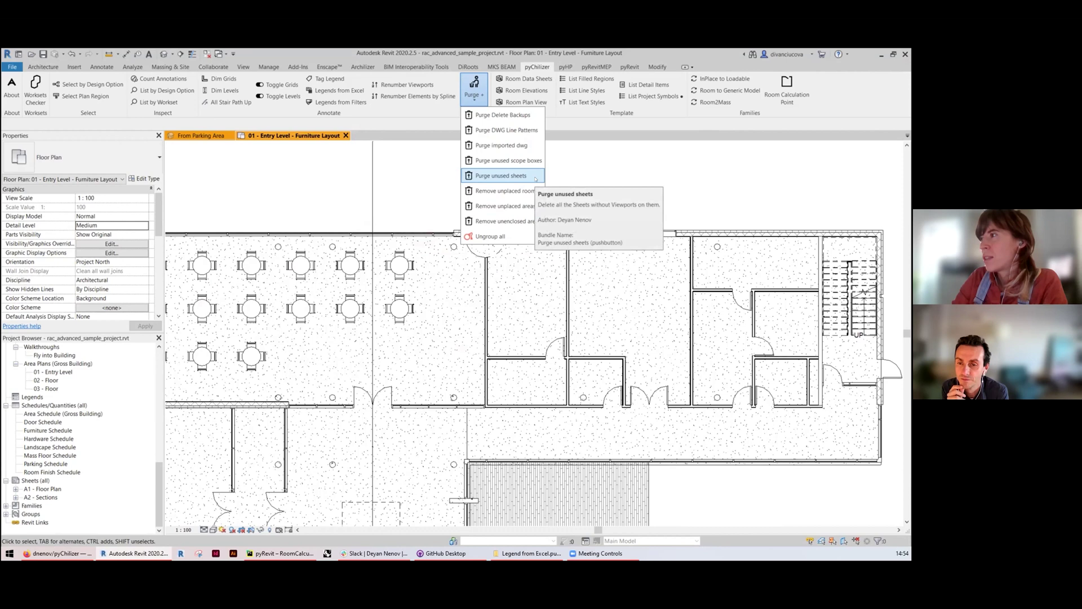
Step: Run Purge unused sheets, which finds no empty sheets
left_click(502, 176)
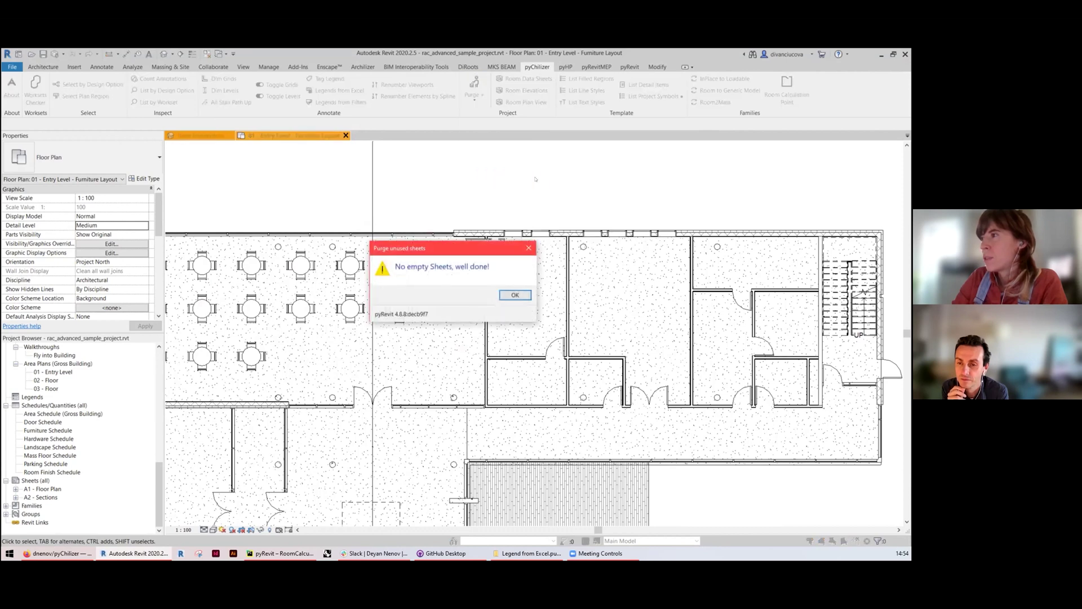
key("Return")
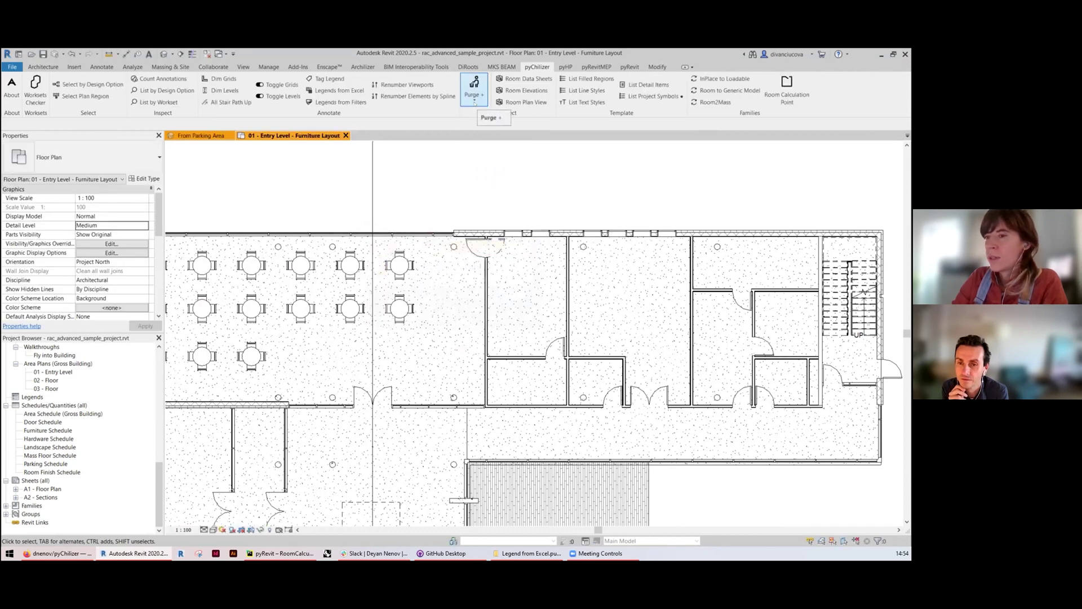
left_click(474, 100)
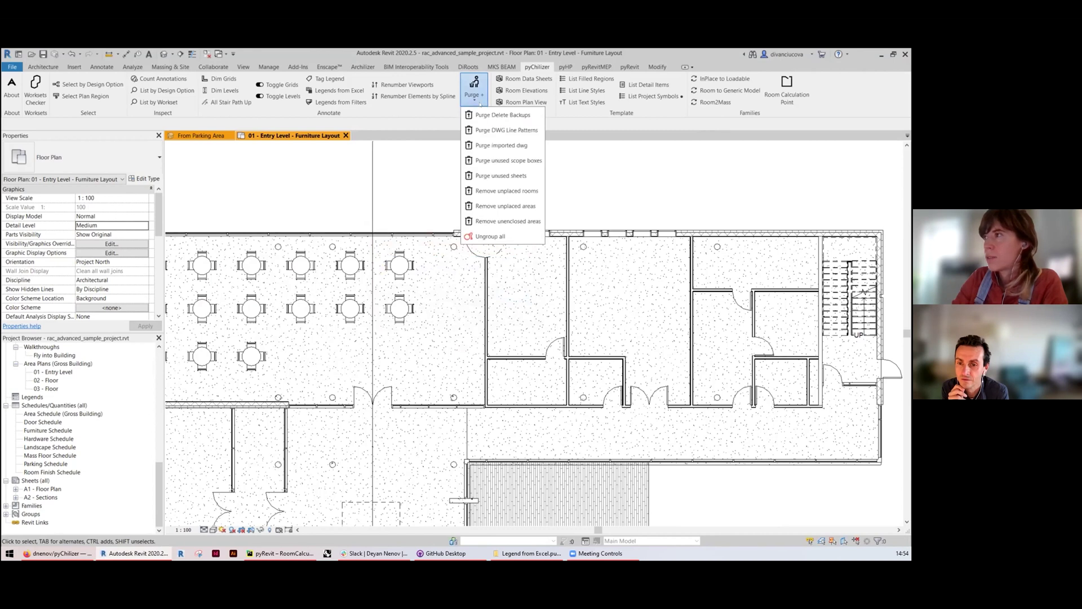
Step: Remove unplaced rooms and unenclosed areas from the project
left_click(541, 192)
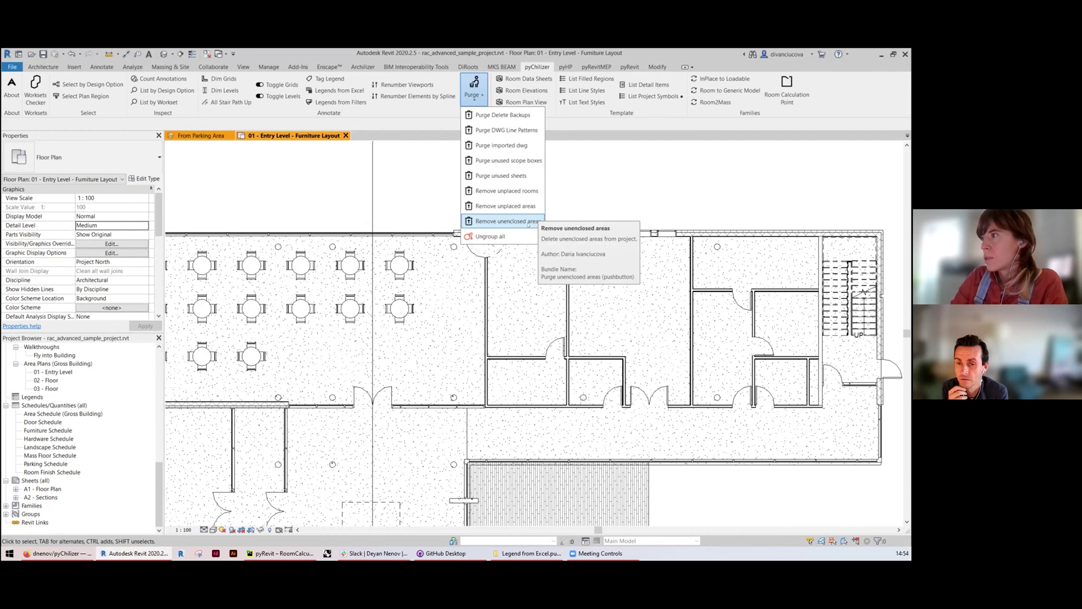
left_click(528, 222)
left_click(514, 294)
left_click(472, 93)
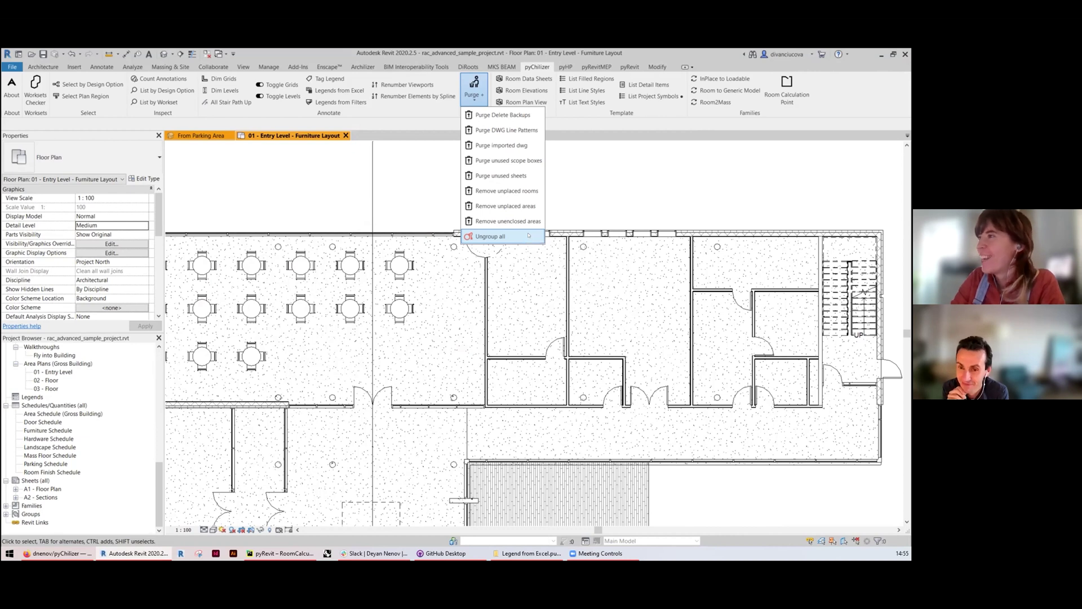
Step: Run Ungroup all and confirm ungrouping all 85 model groups
left_click(532, 235)
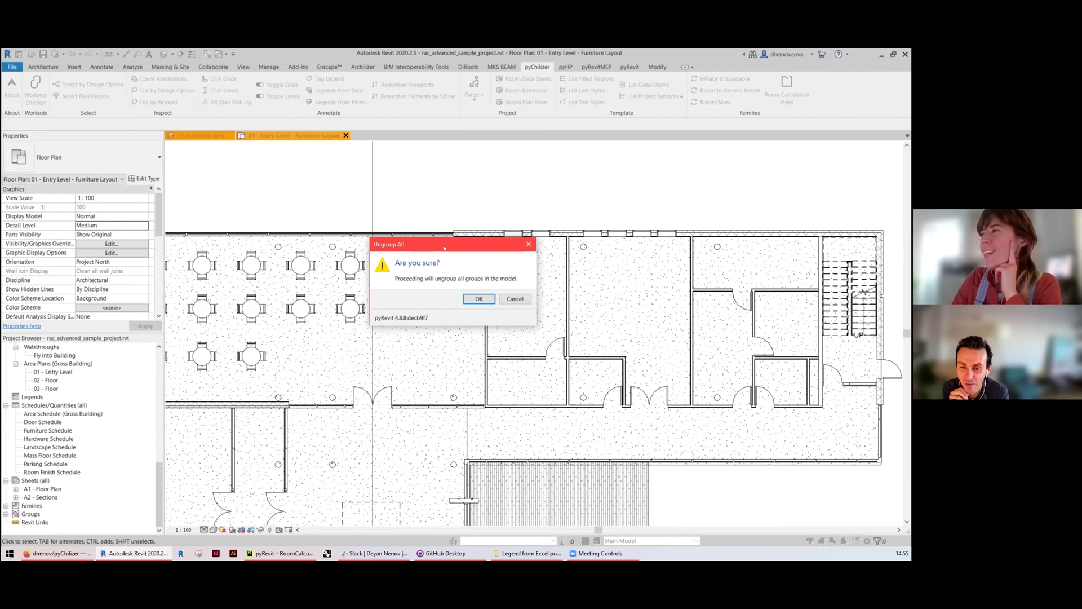
left_click_drag(443, 247, 375, 196)
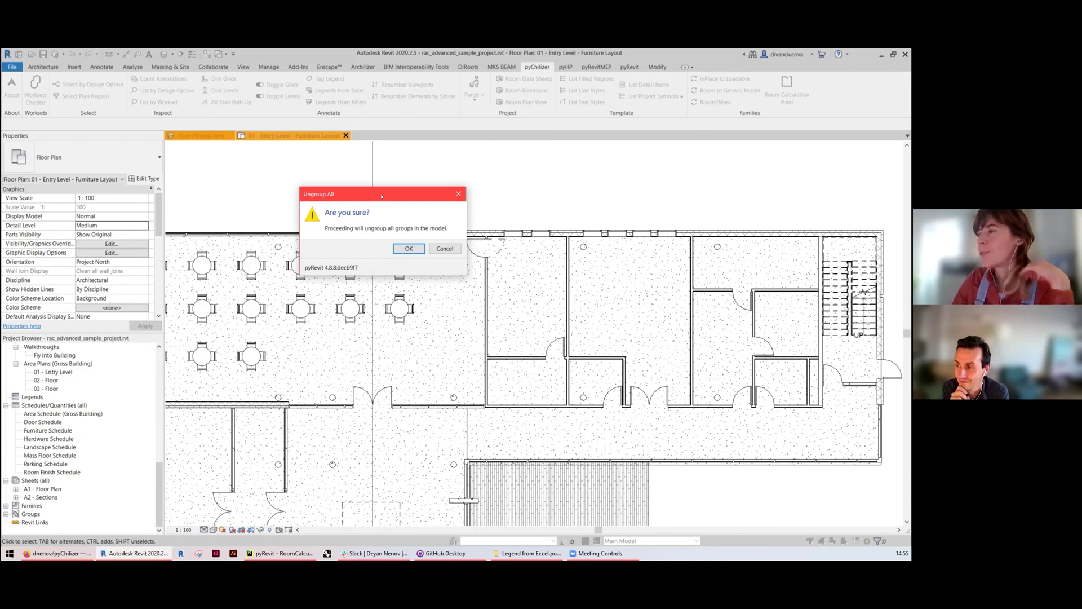
left_click_drag(382, 196, 449, 247)
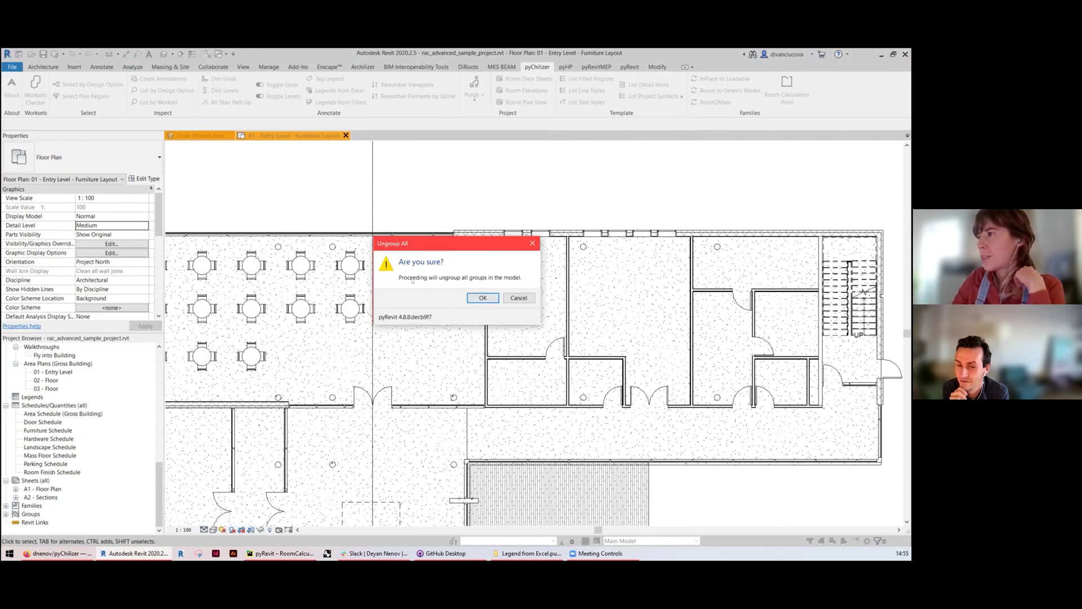
left_click(482, 297)
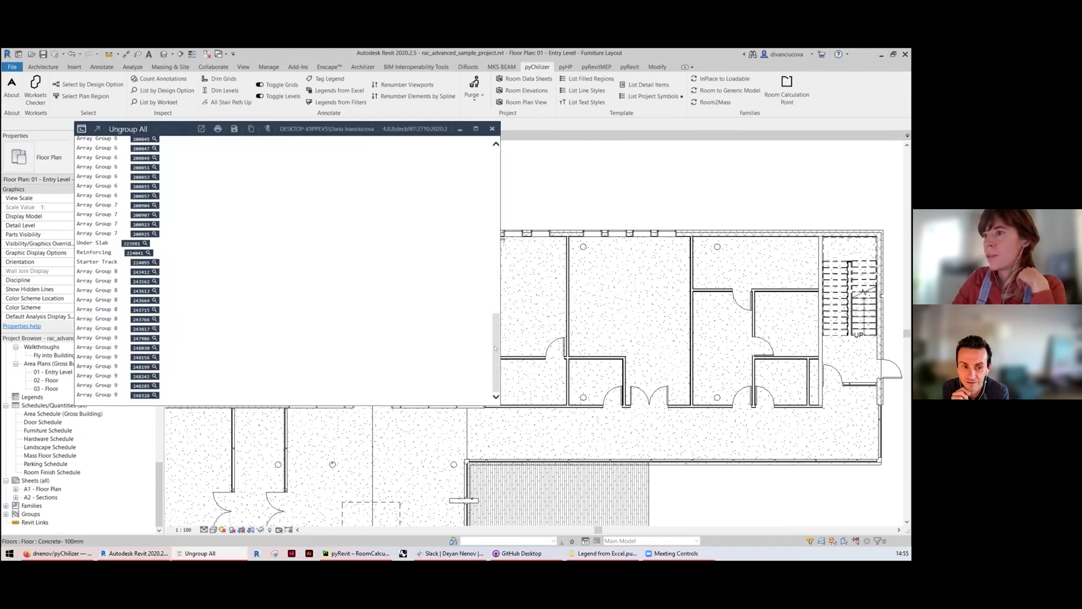
Step: Review the Ungroup all output report listing the ungrouped groups
mouse_move(496, 348)
left_mouse_down()
mouse_move(503, 166)
mouse_move(488, 356)
left_mouse_up()
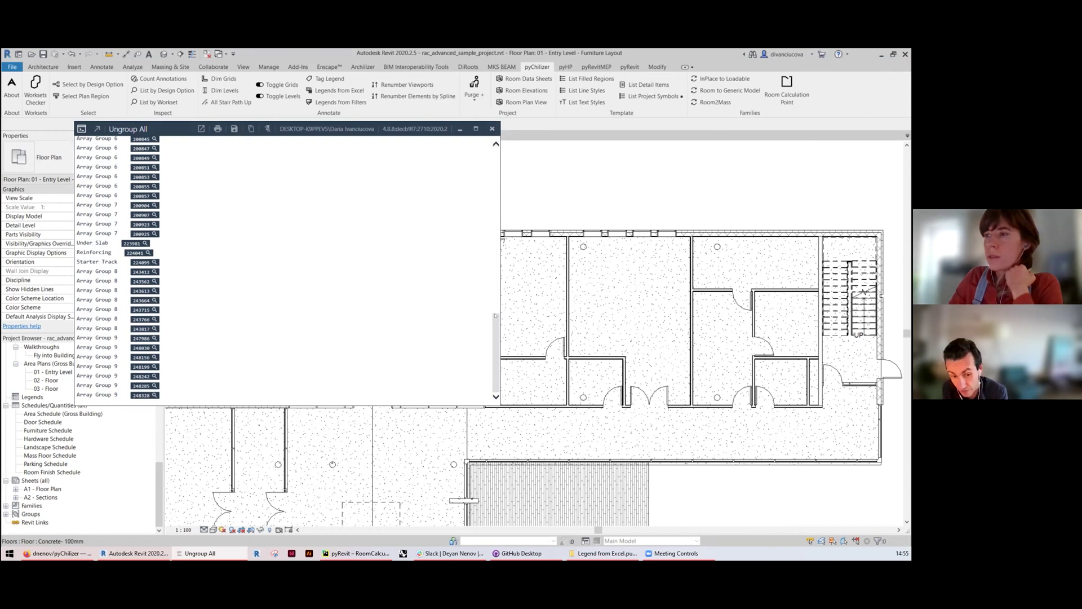
left_click_drag(496, 316, 503, 148)
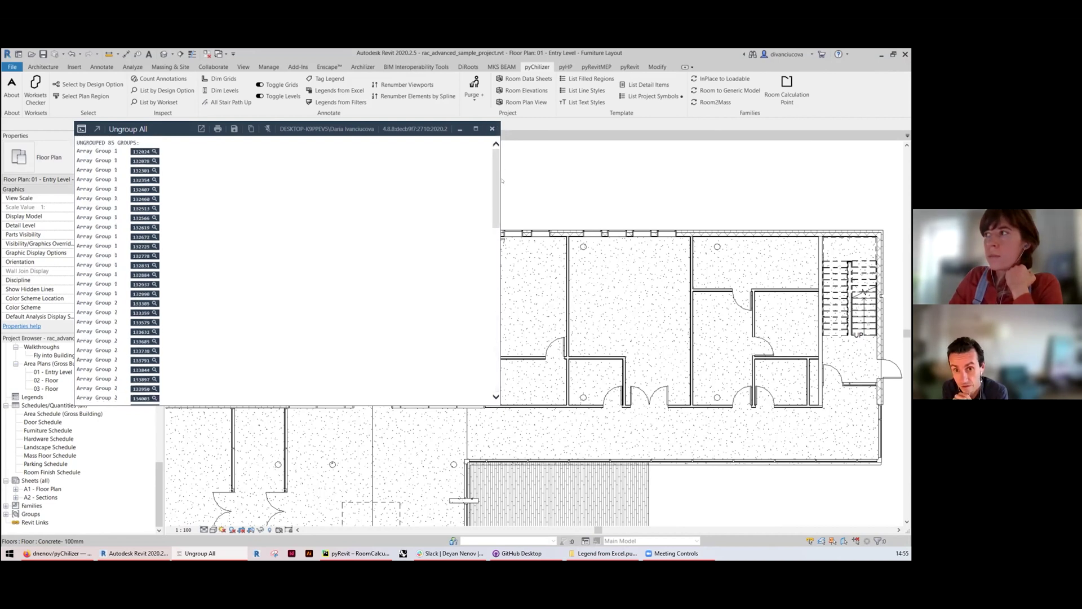
scroll(502, 180, "down", 15)
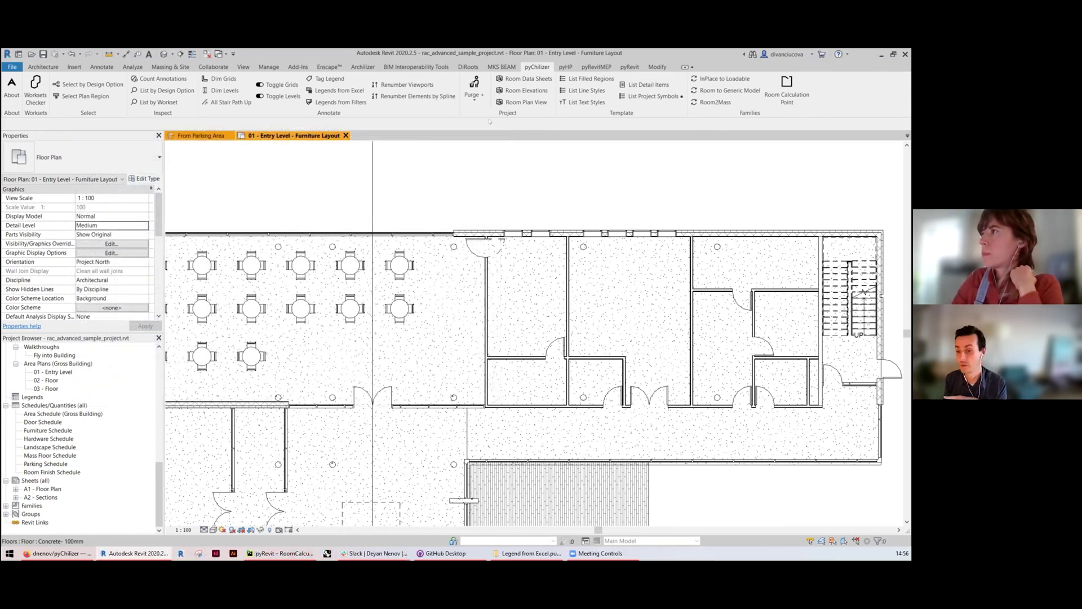
left_click(474, 96)
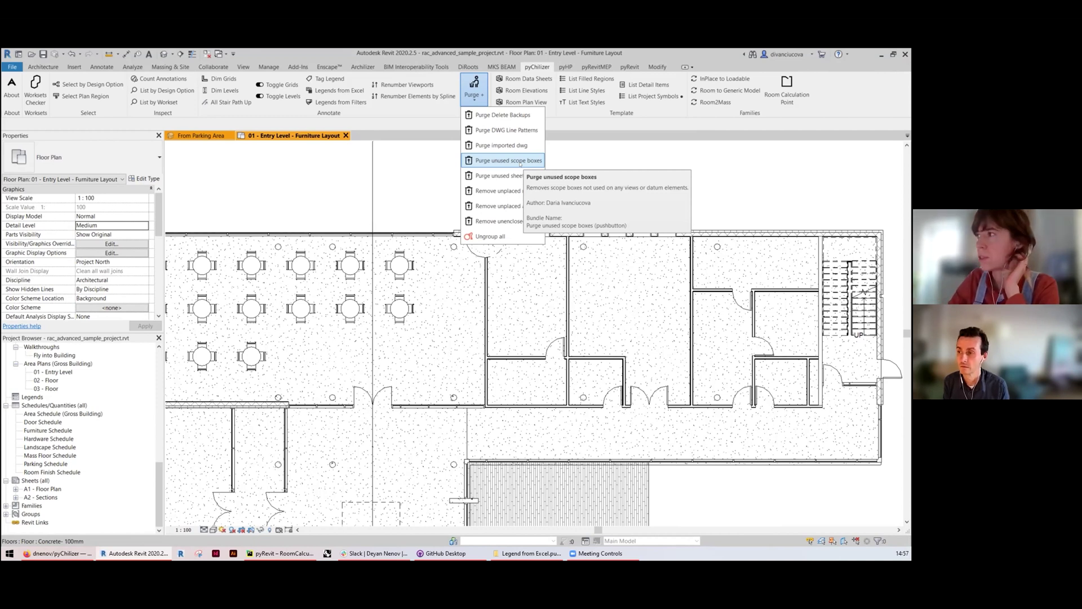
left_click(508, 161)
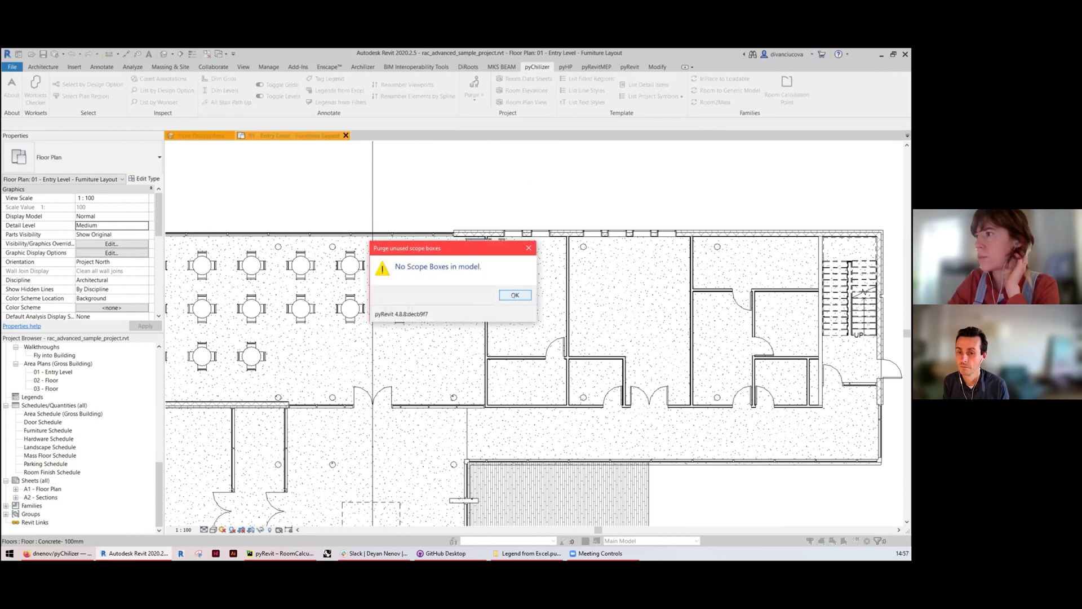
key("Return")
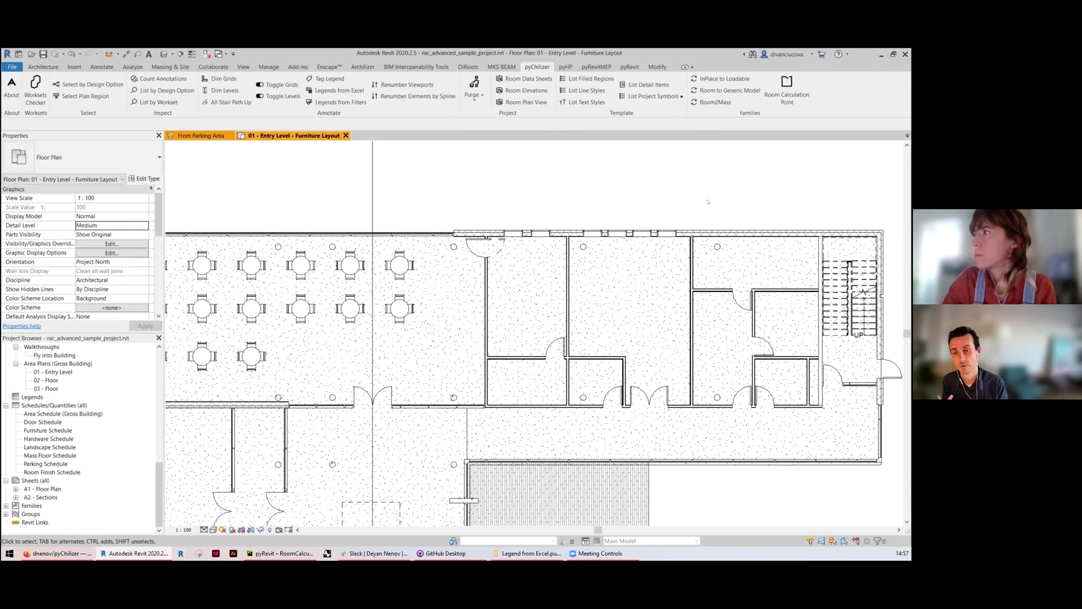
scroll(708, 201, "down", 5)
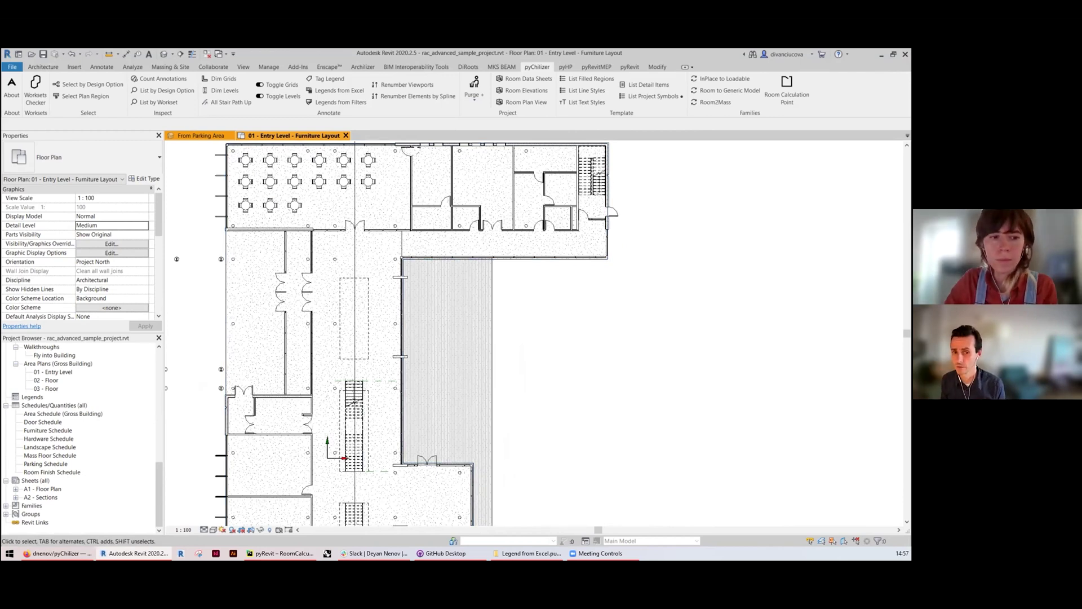
middle_click_drag(660, 228, 532, 163)
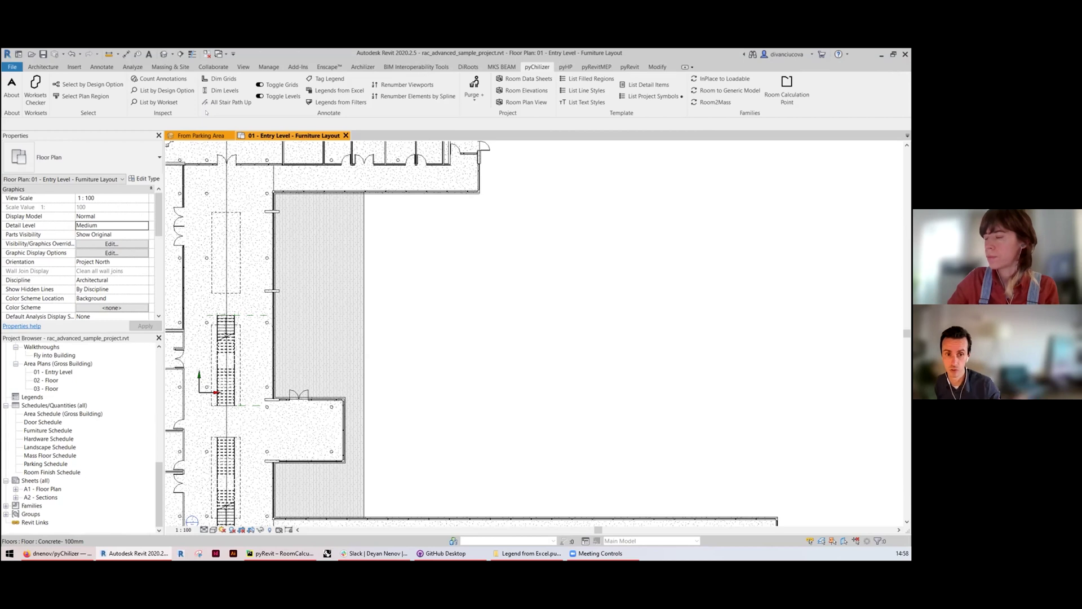
left_click(11, 87)
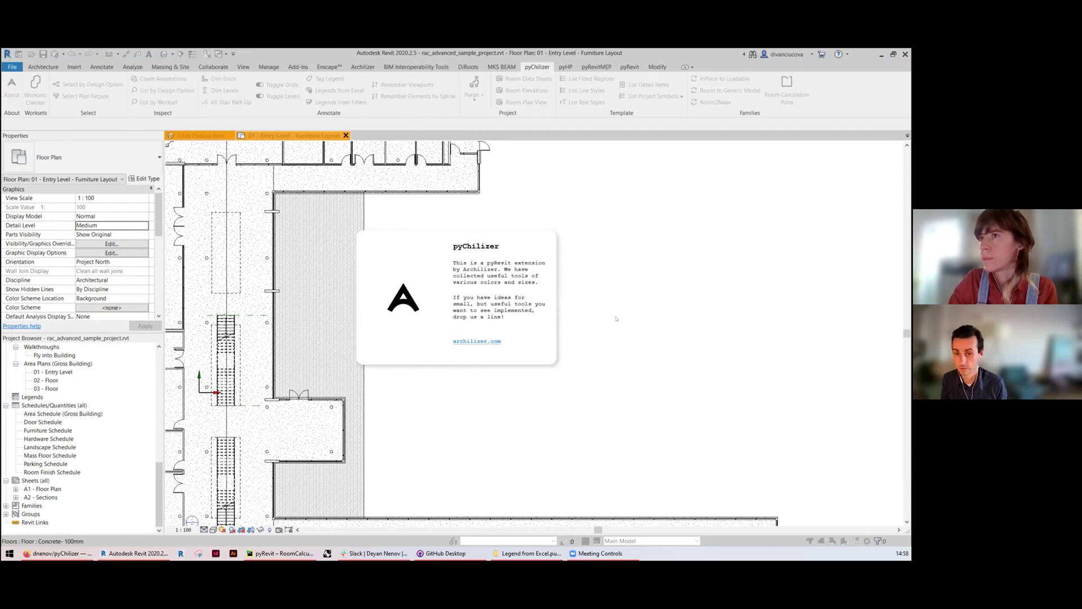
left_click(396, 246)
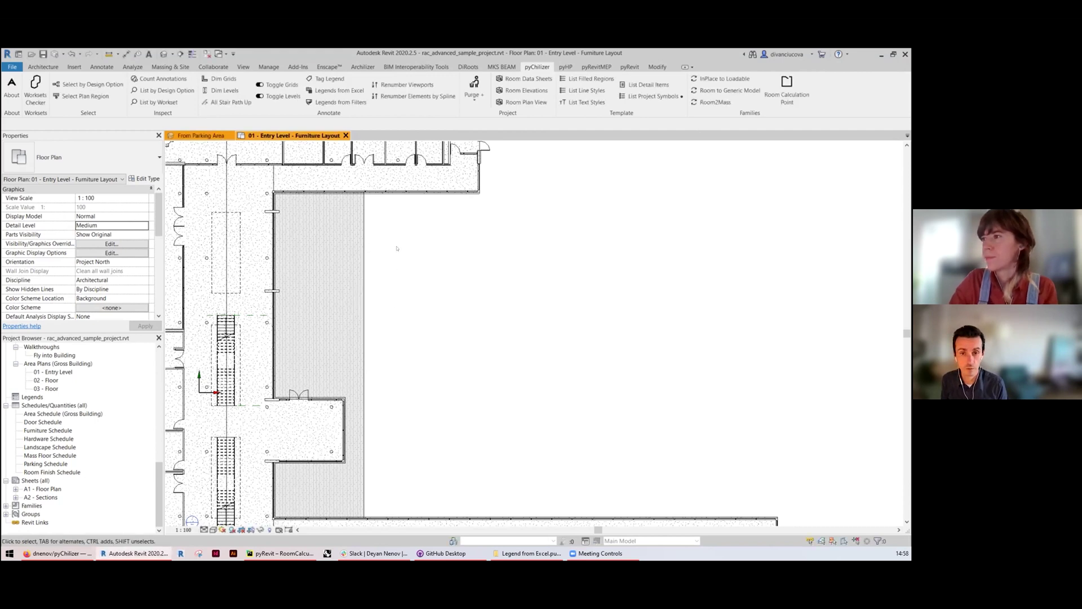